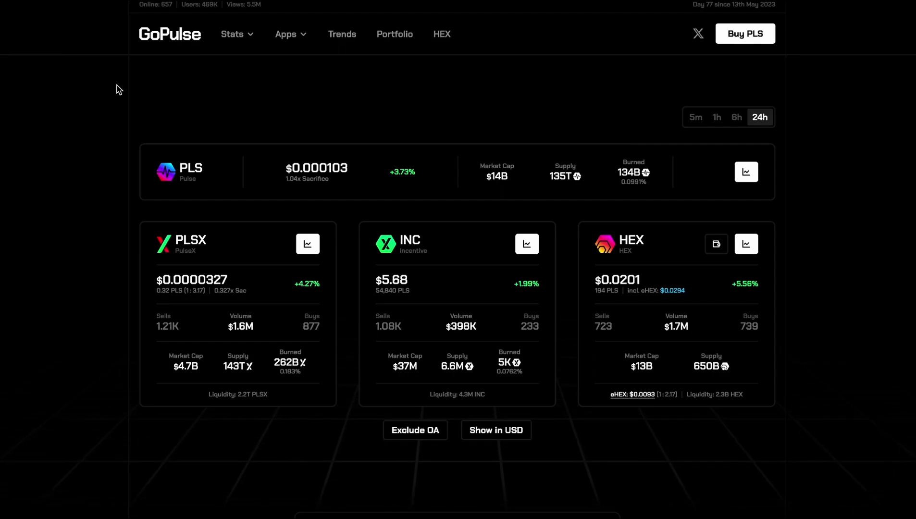
Open the PLS daily chart, shift it left and compress the price scale to leave future space.
{"action": "left_click", "coordinate": [746, 172]}
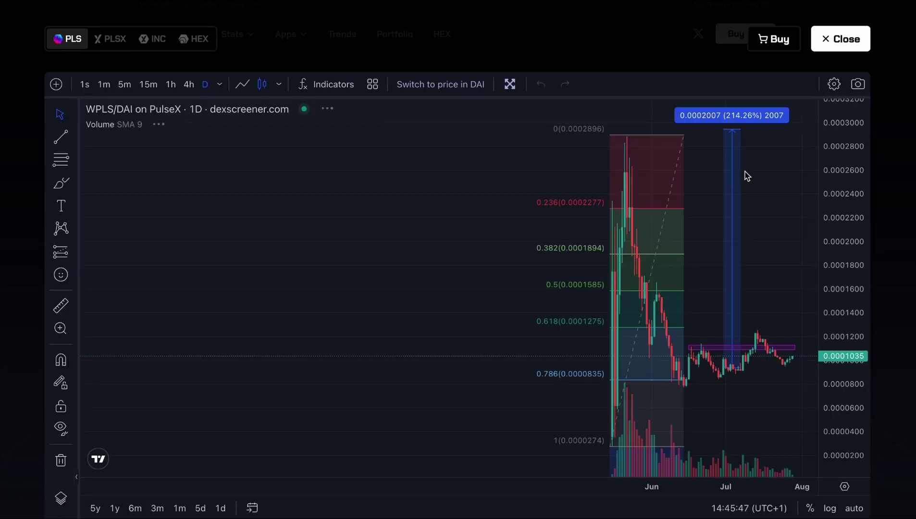
{"action": "left_click_drag", "start_coordinate": [494, 234], "coordinate": [403, 212]}
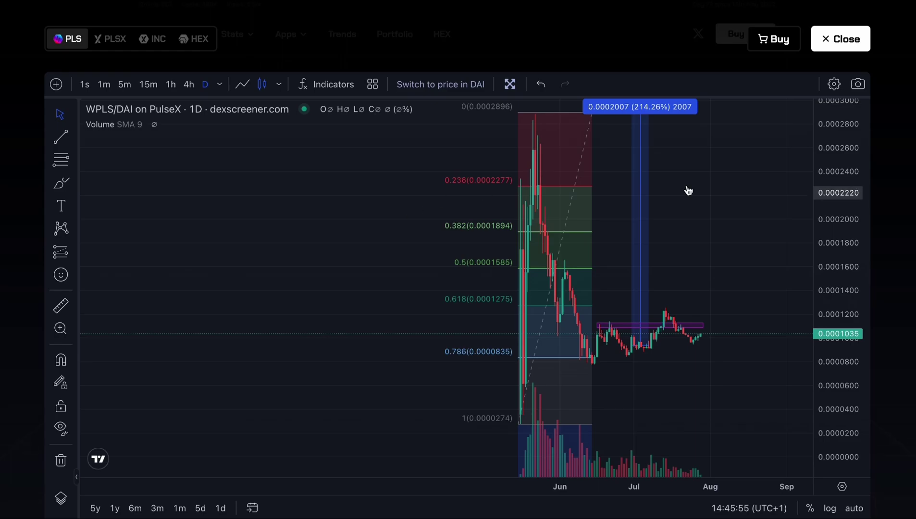
{"action": "left_click_drag", "start_coordinate": [843, 204], "coordinate": [831, 258]}
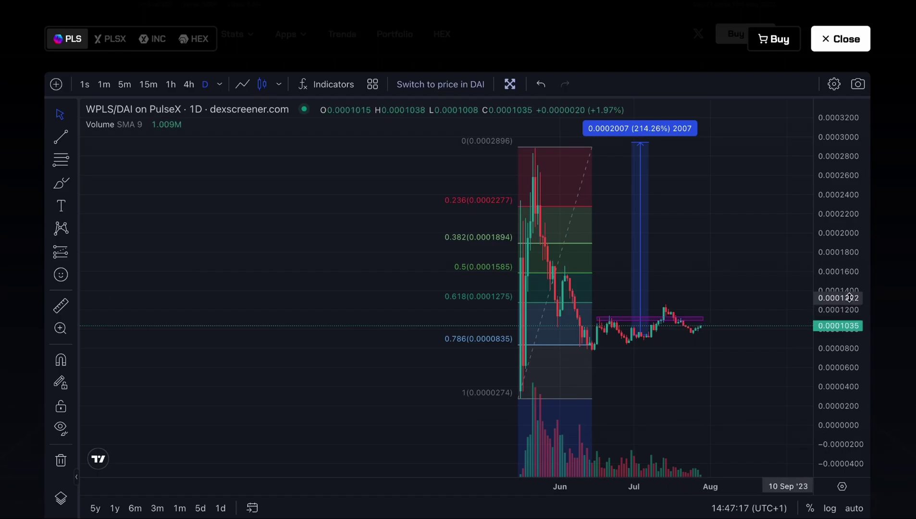
Reset the price scale and brush a curve tracing the double bottom into a breakout toward 0.00018.
{"action": "left_click_drag", "start_coordinate": [850, 297], "coordinate": [842, 241]}
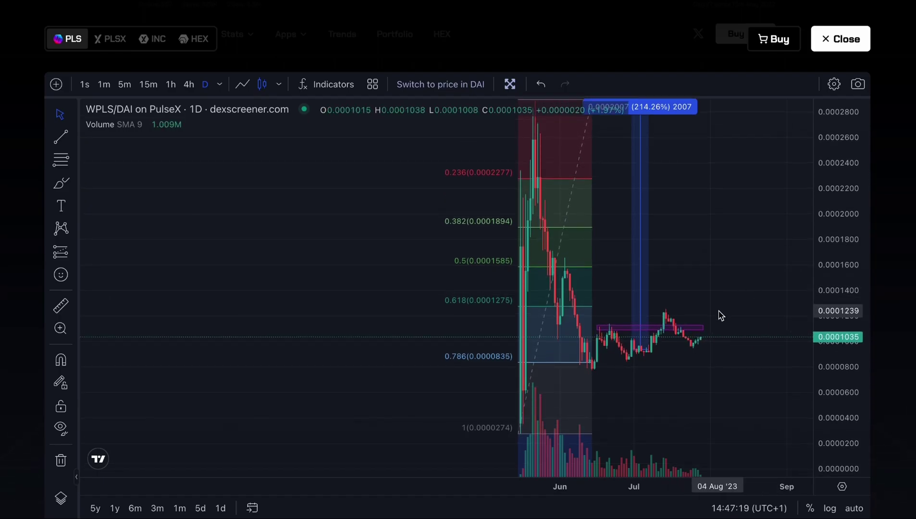
{"action": "double_click", "coordinate": [824, 266]}
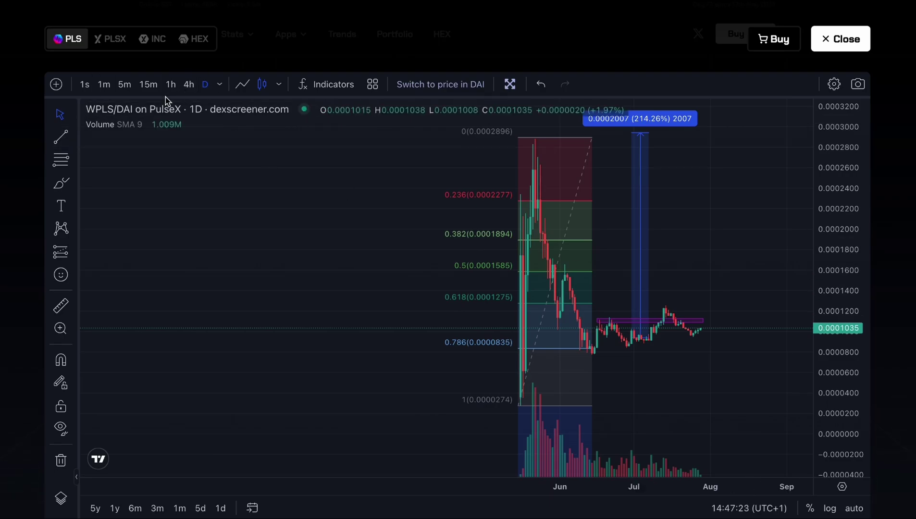
{"action": "left_click", "coordinate": [61, 183]}
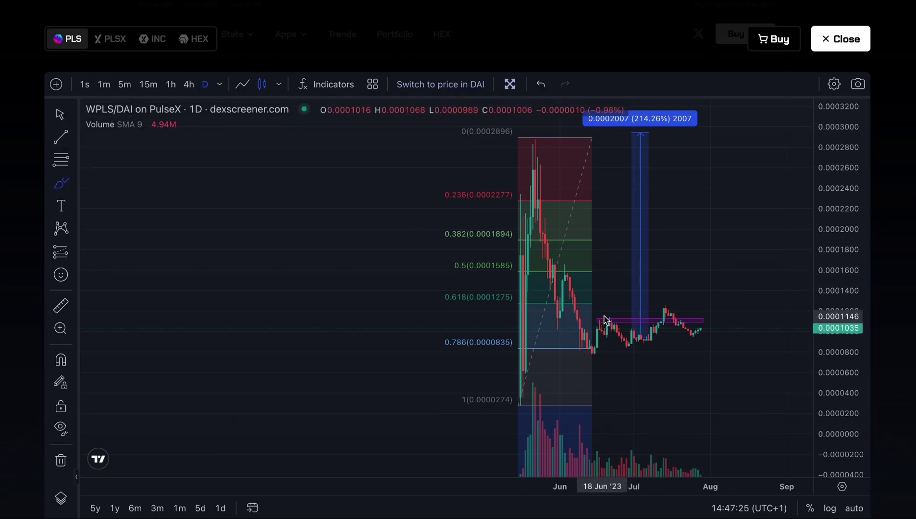
{"action": "left_click_drag", "start_coordinate": [608, 324], "coordinate": [597, 312]}
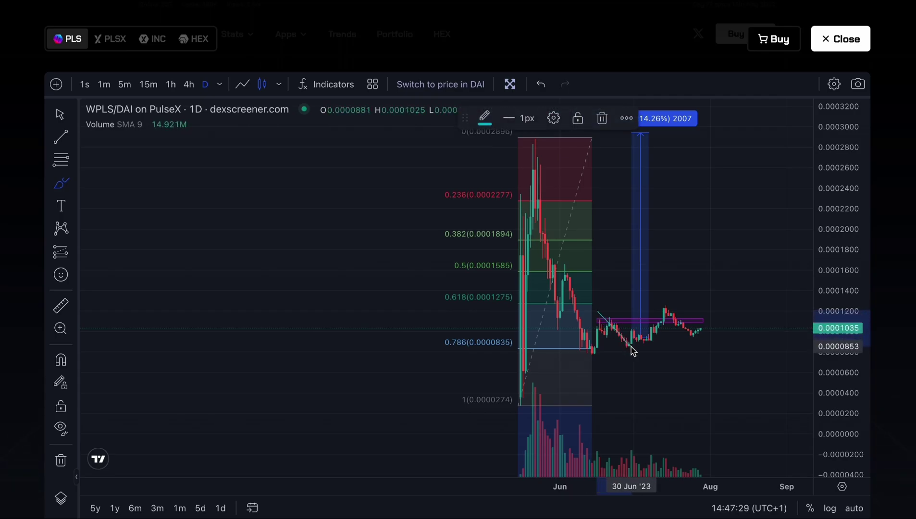
{"action": "mouse_move", "coordinate": [631, 346]}
{"action": "left_mouse_down"}
{"action": "mouse_move", "coordinate": [665, 303]}
{"action": "mouse_move", "coordinate": [699, 340]}
{"action": "mouse_move", "coordinate": [746, 250]}
{"action": "left_mouse_up"}
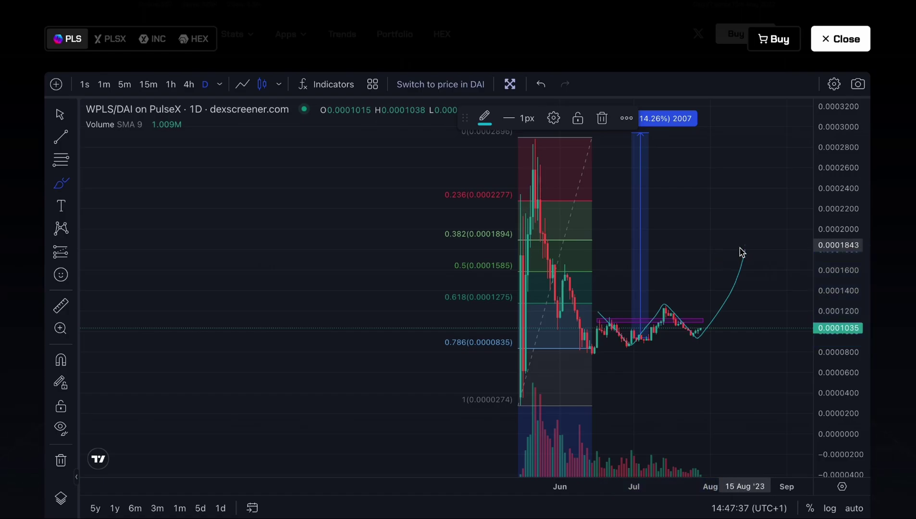
{"action": "mouse_move", "coordinate": [729, 254]}
{"action": "left_mouse_down"}
{"action": "mouse_move", "coordinate": [746, 244]}
{"action": "mouse_move", "coordinate": [754, 256]}
{"action": "left_mouse_up"}
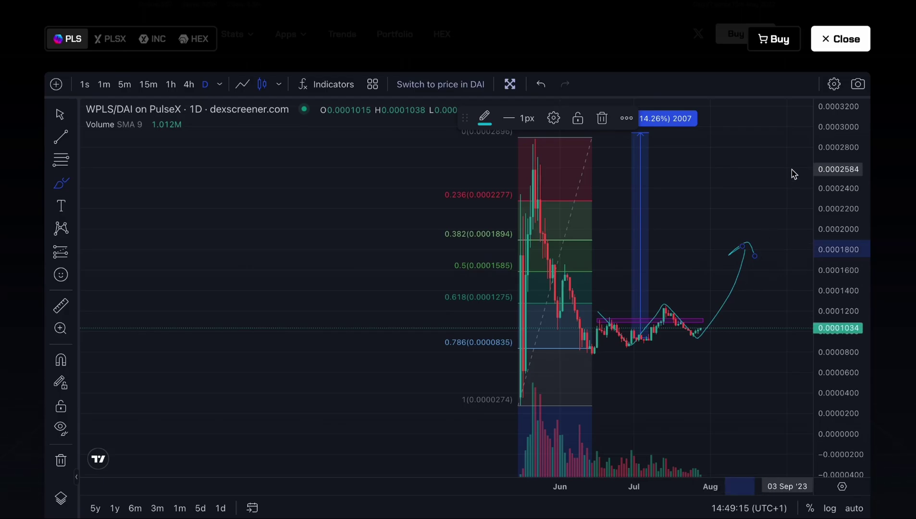
Switch from the PLS chart to the PLSX chart, shifting it left and adjusting its price scale.
{"action": "left_click", "coordinate": [840, 42]}
{"action": "left_click", "coordinate": [306, 244]}
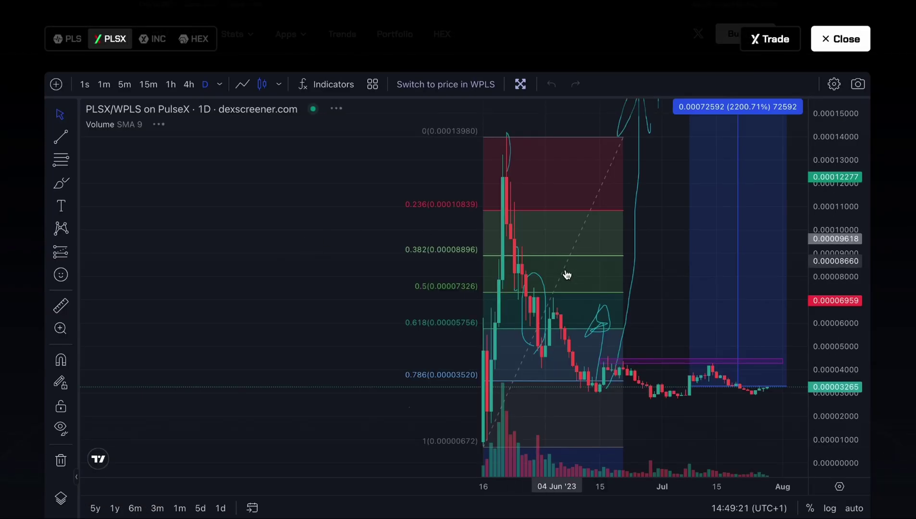
{"action": "left_click_drag", "start_coordinate": [329, 247], "coordinate": [250, 225]}
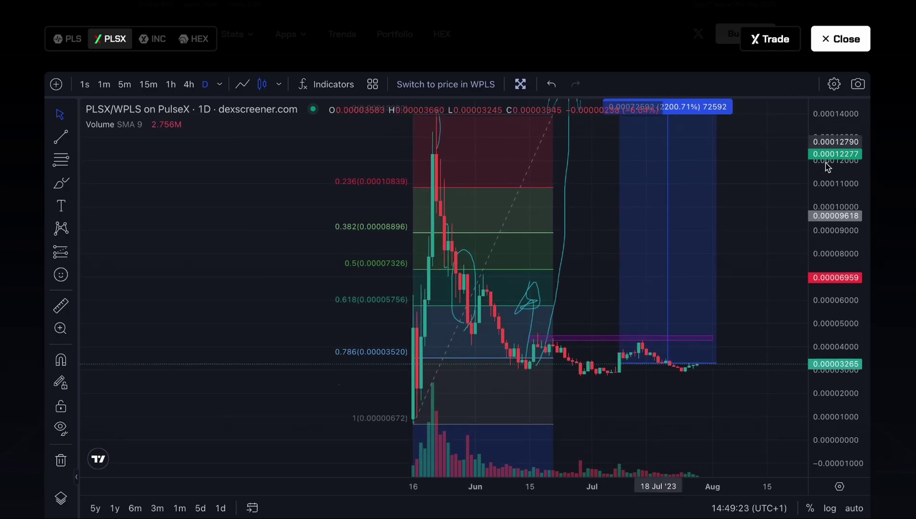
{"action": "left_click_drag", "start_coordinate": [843, 191], "coordinate": [842, 262]}
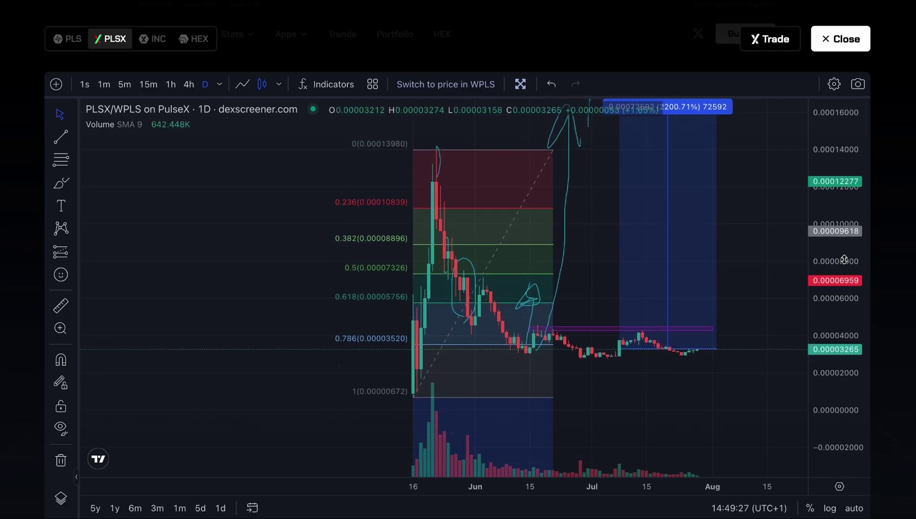
{"action": "left_click_drag", "start_coordinate": [845, 263], "coordinate": [844, 243]}
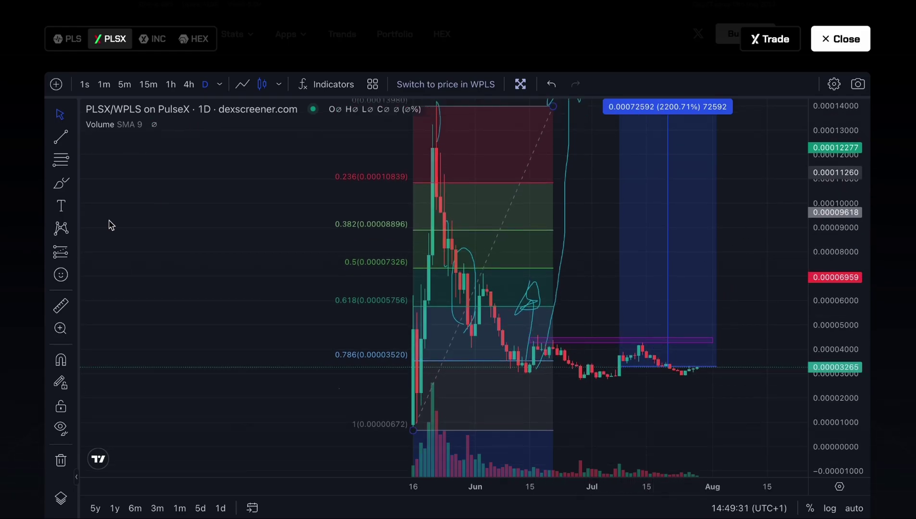
Measure a Price Range from the latest PLSX candle upward, then close the chart.
{"action": "left_click", "coordinate": [76, 253]}
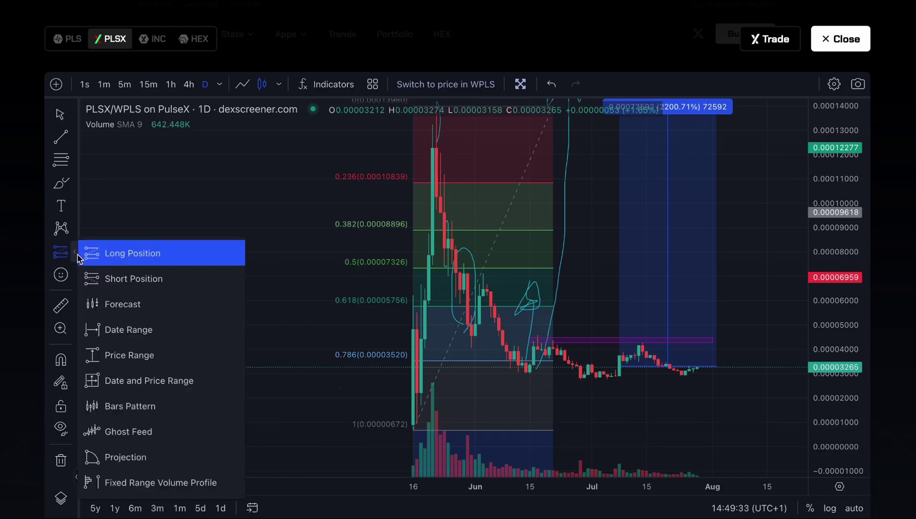
{"action": "left_click", "coordinate": [104, 355]}
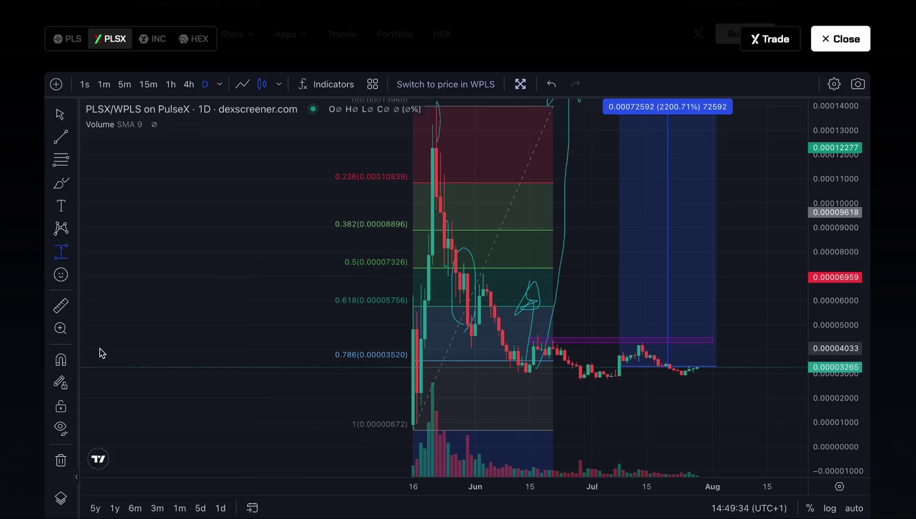
{"action": "left_click", "coordinate": [699, 374]}
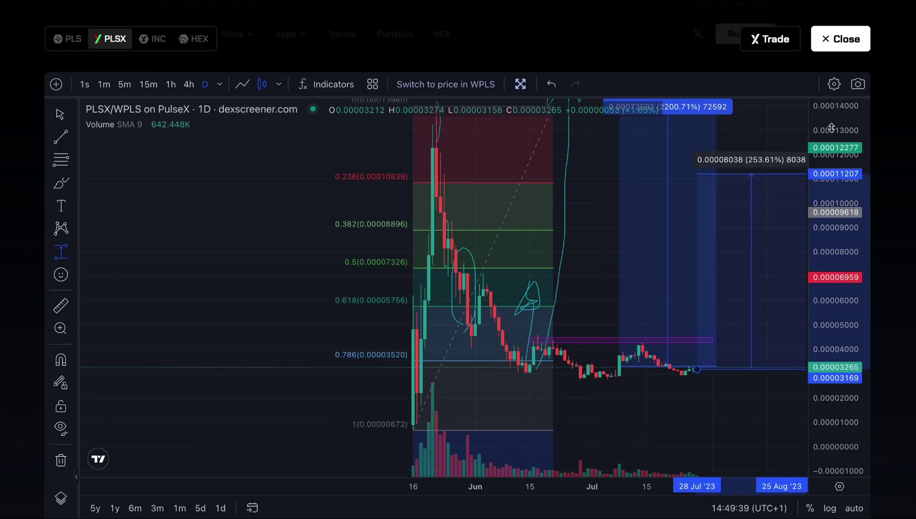
{"action": "left_click", "coordinate": [779, 126]}
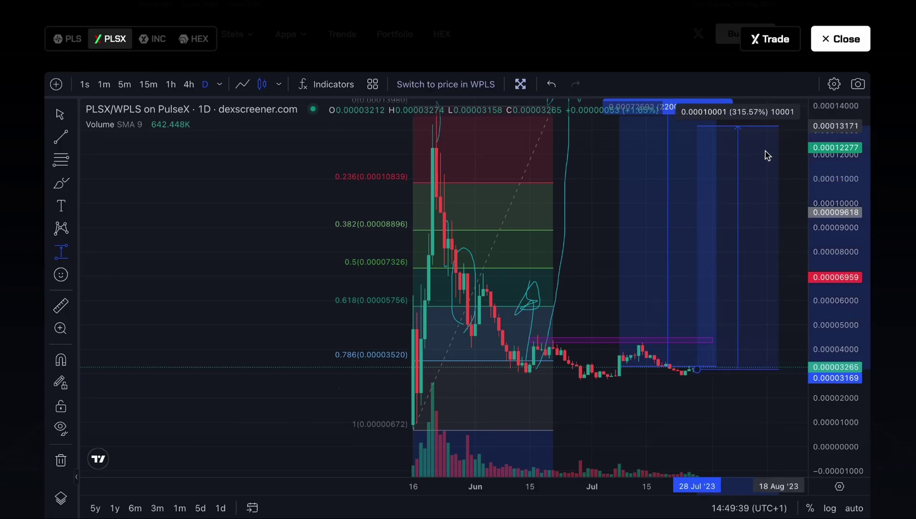
{"action": "left_click", "coordinate": [709, 338]}
{"action": "left_click", "coordinate": [840, 38]}
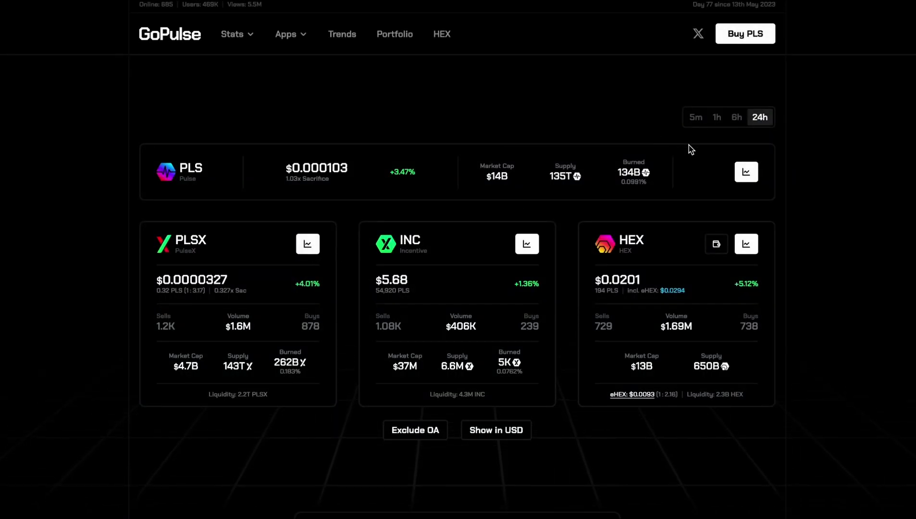
Open the PLS chart, start a Price Range measurement at the recent low, then close it unfinished.
{"action": "left_click", "coordinate": [739, 173]}
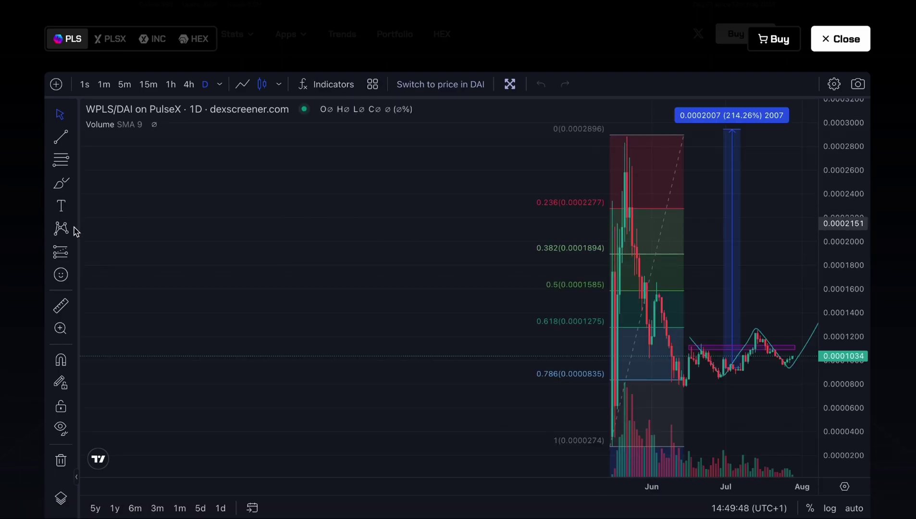
{"action": "left_click", "coordinate": [76, 256]}
{"action": "left_click", "coordinate": [127, 354]}
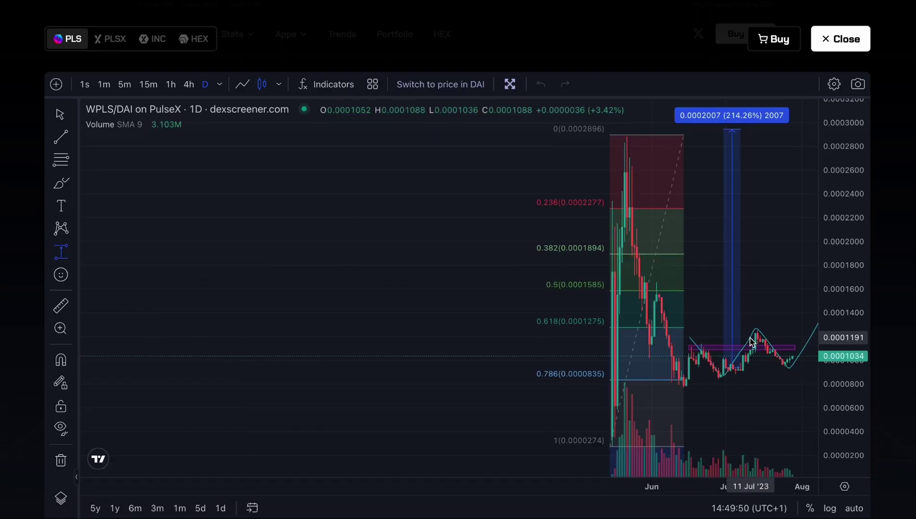
{"action": "left_click", "coordinate": [793, 356]}
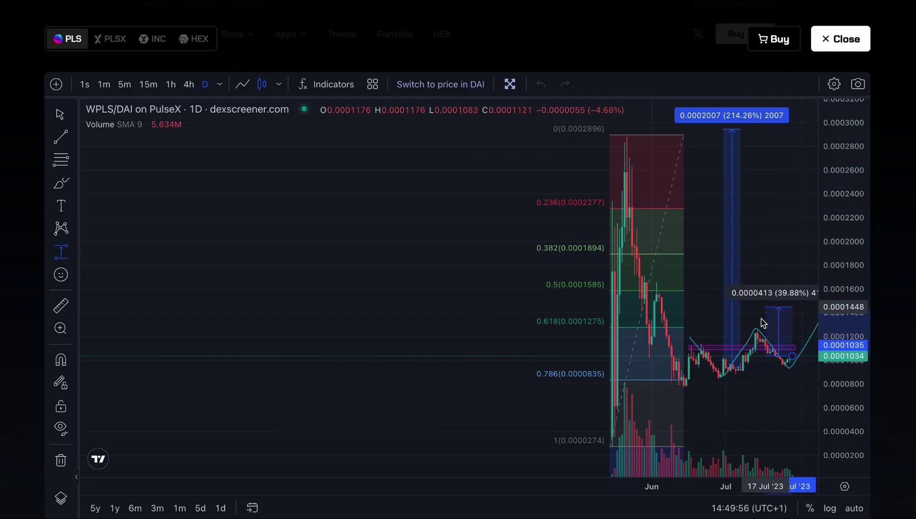
{"action": "left_click", "coordinate": [840, 39]}
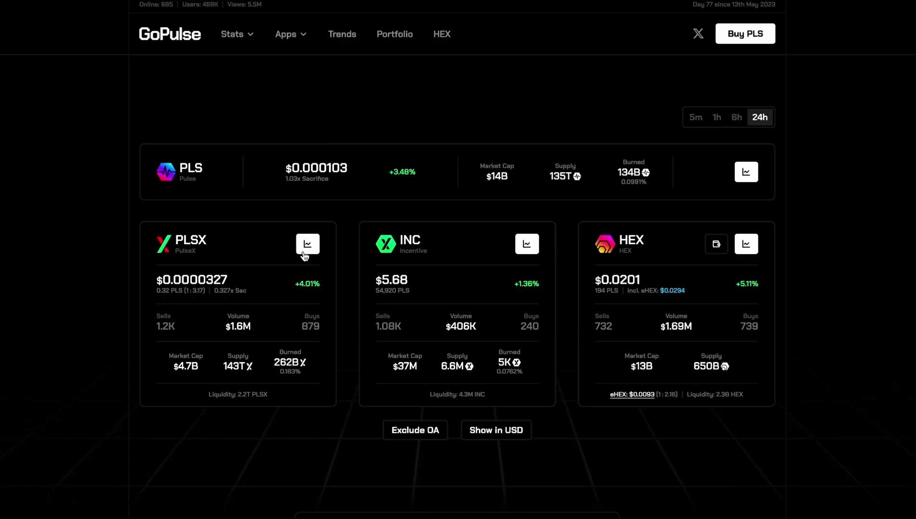
Reopen the PLS chart, pan it left and anchor a Price Range measurement at the latest low.
{"action": "left_click", "coordinate": [747, 174]}
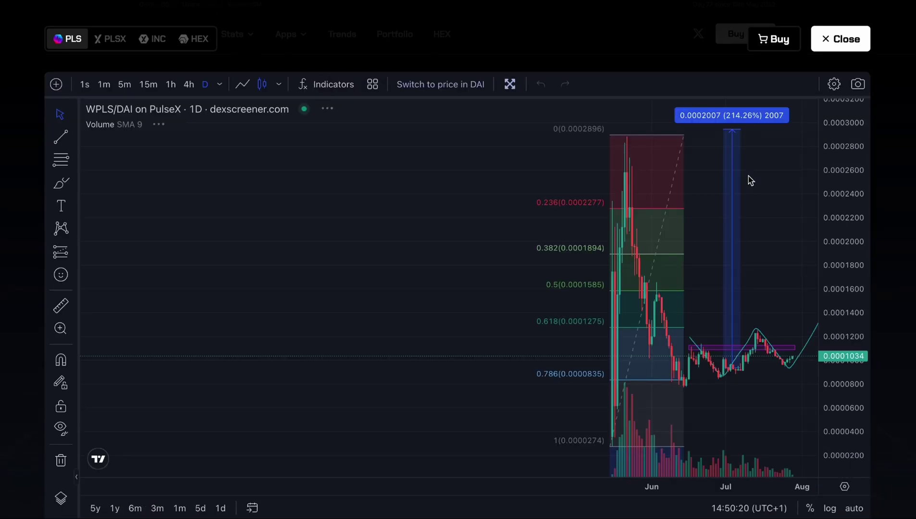
{"action": "left_click_drag", "start_coordinate": [507, 249], "coordinate": [411, 241]}
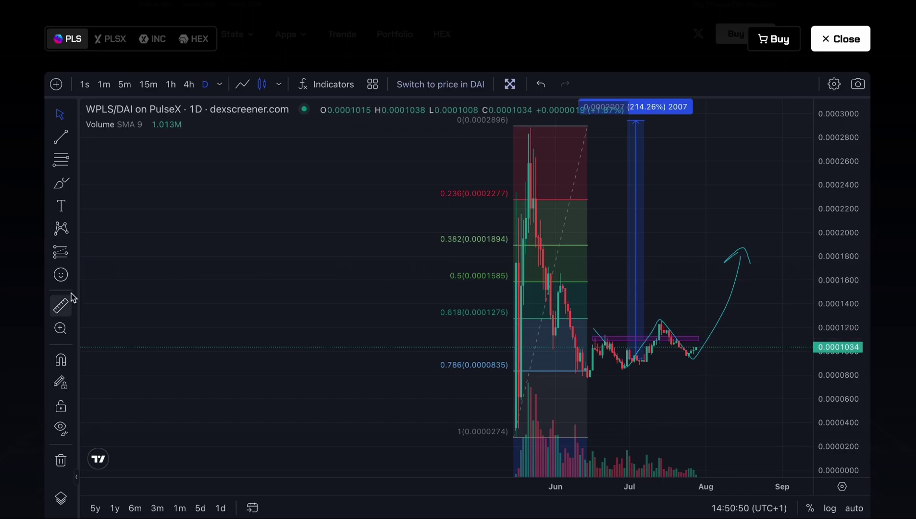
{"action": "left_click", "coordinate": [73, 251]}
{"action": "left_click", "coordinate": [99, 356]}
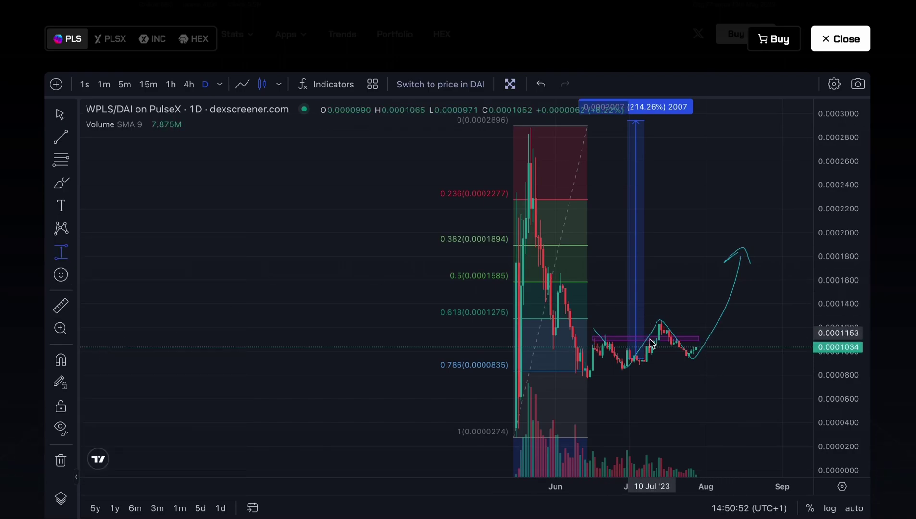
{"action": "left_click", "coordinate": [697, 349]}
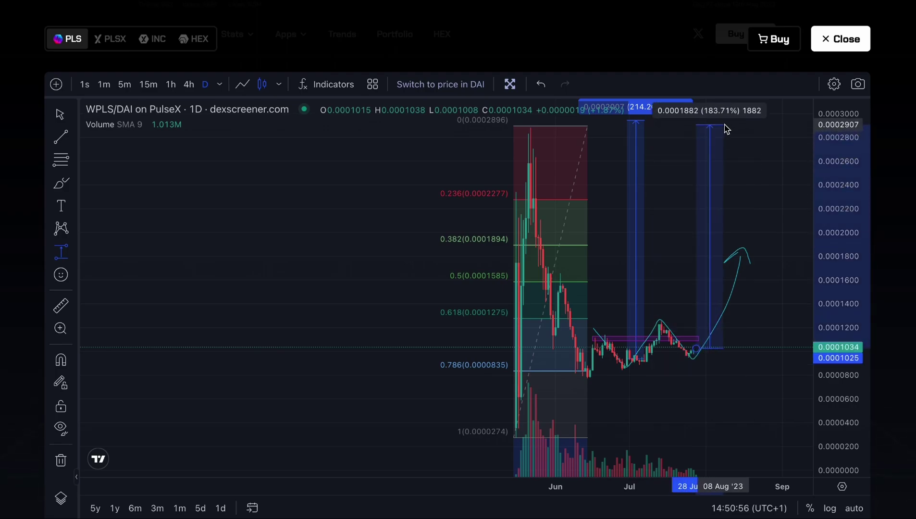
{"action": "left_click", "coordinate": [841, 39]}
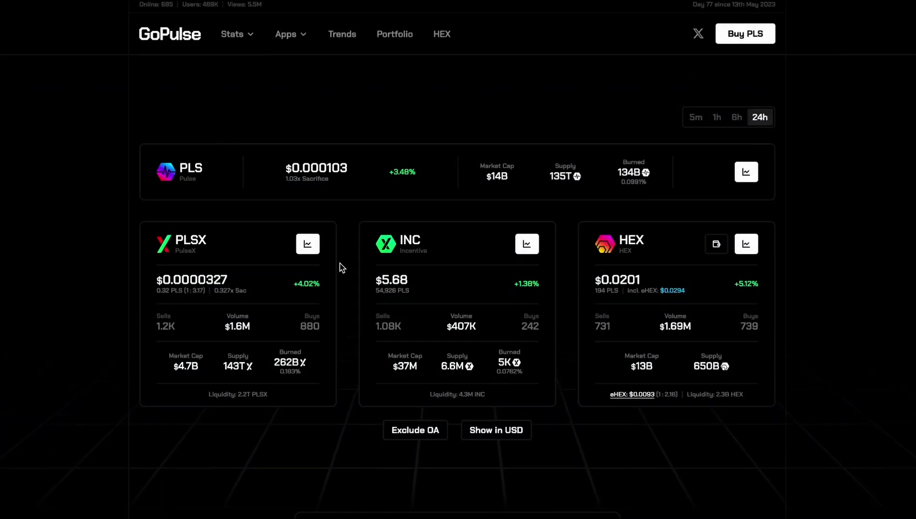
{"action": "left_click", "coordinate": [308, 244]}
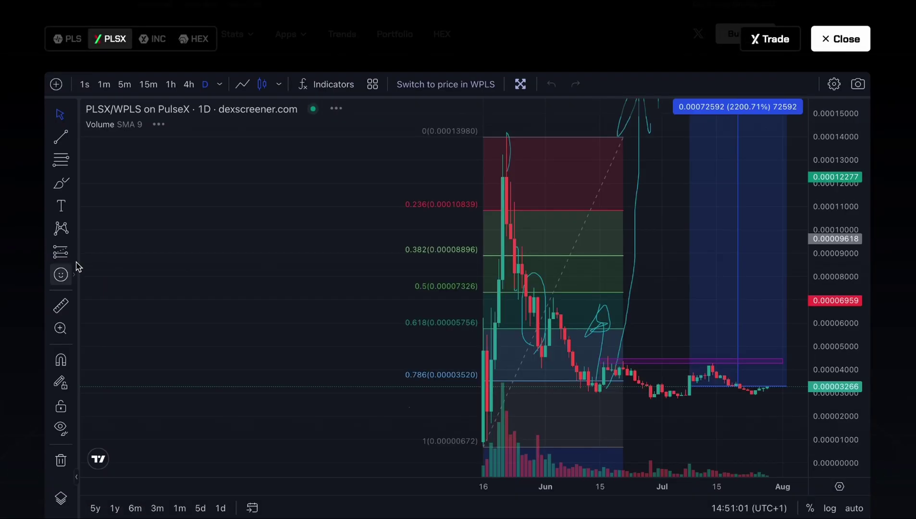
{"action": "left_click", "coordinate": [74, 252]}
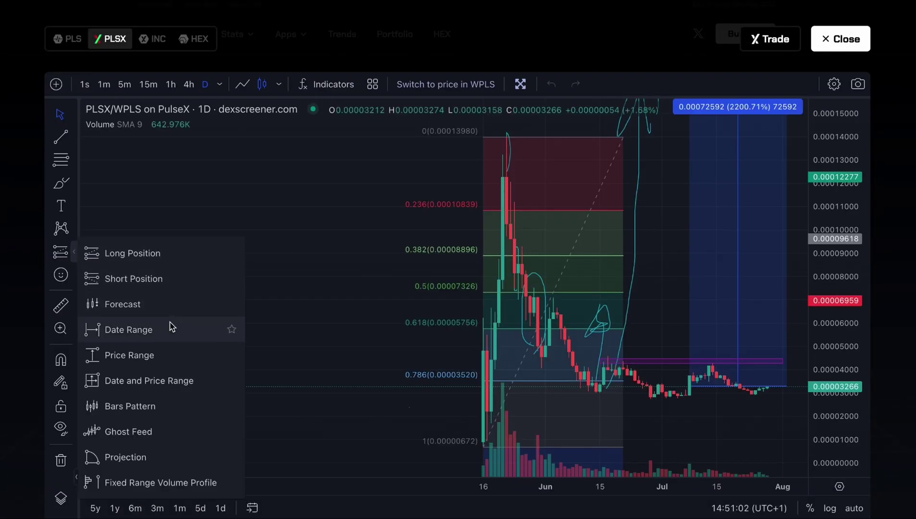
{"action": "left_click", "coordinate": [130, 356]}
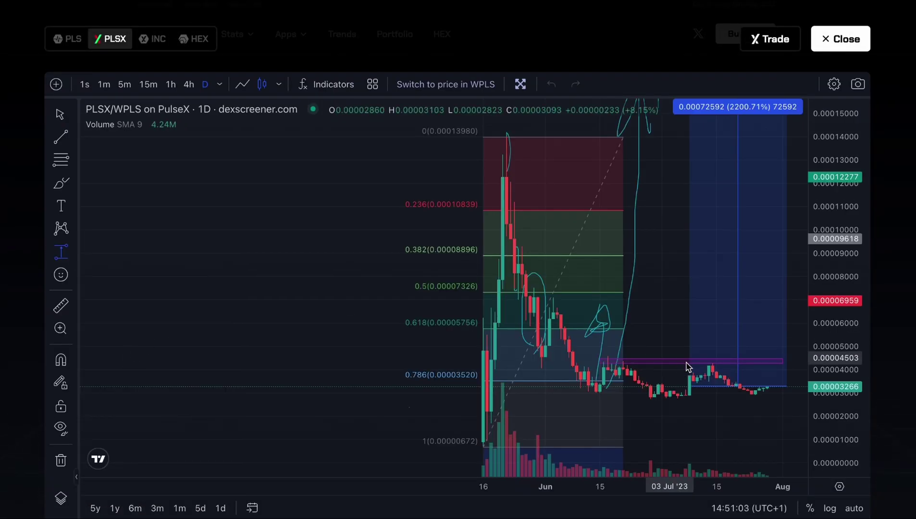
{"action": "left_click", "coordinate": [767, 387]}
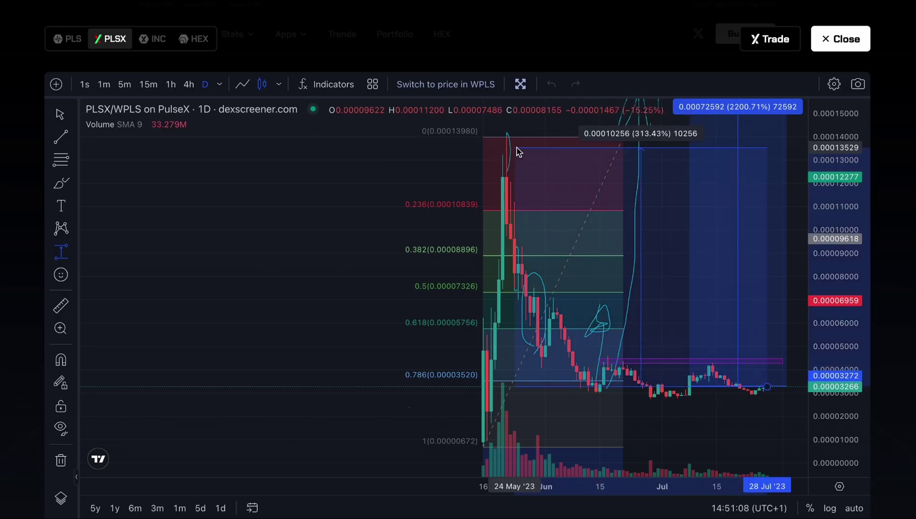
{"action": "key", "text": "Escape"}
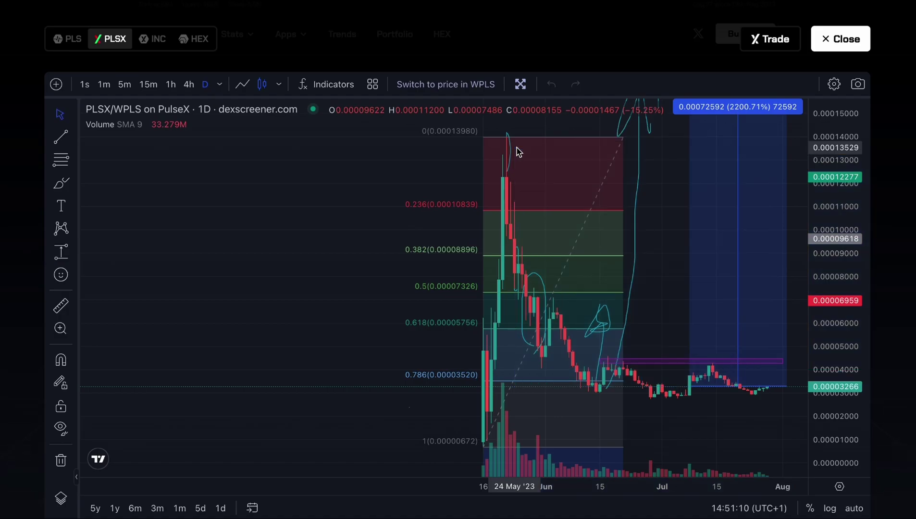
{"action": "left_click", "coordinate": [845, 39]}
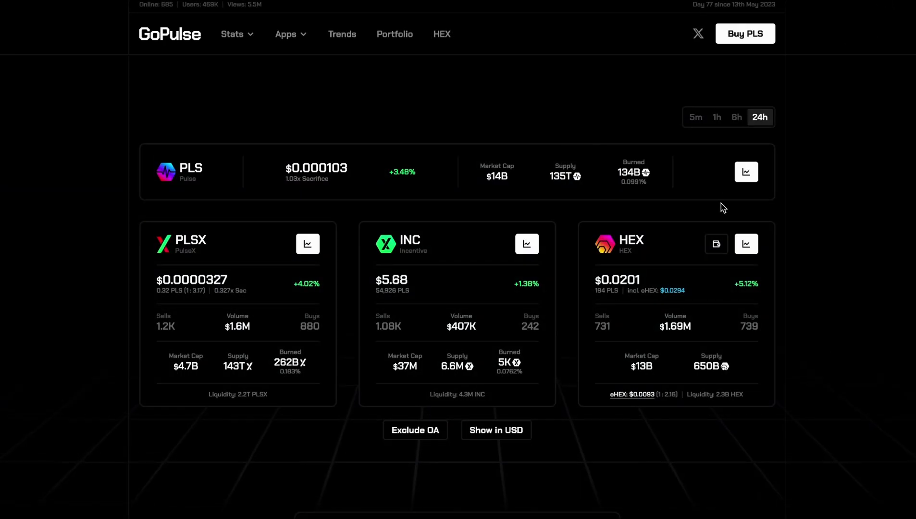